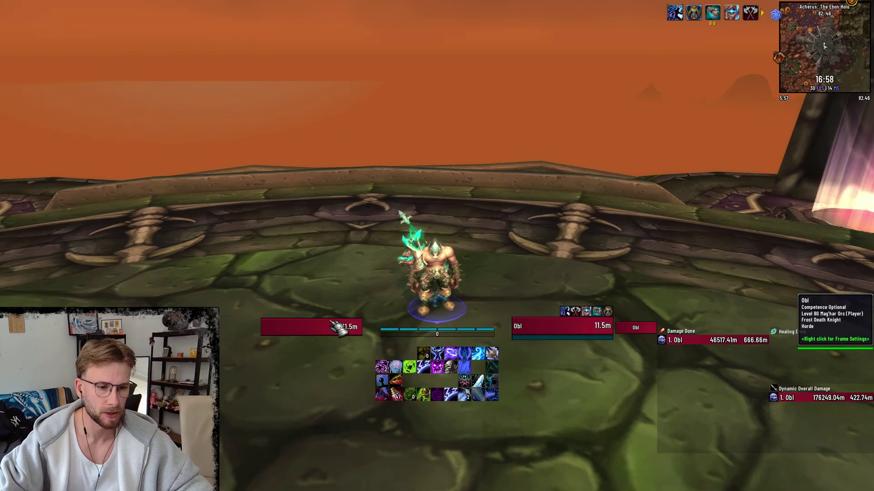
Step: Swing the camera down onto the character and bring up the Unhalted Unit Frames General options
left_click_drag(304, 258, 304, 258)
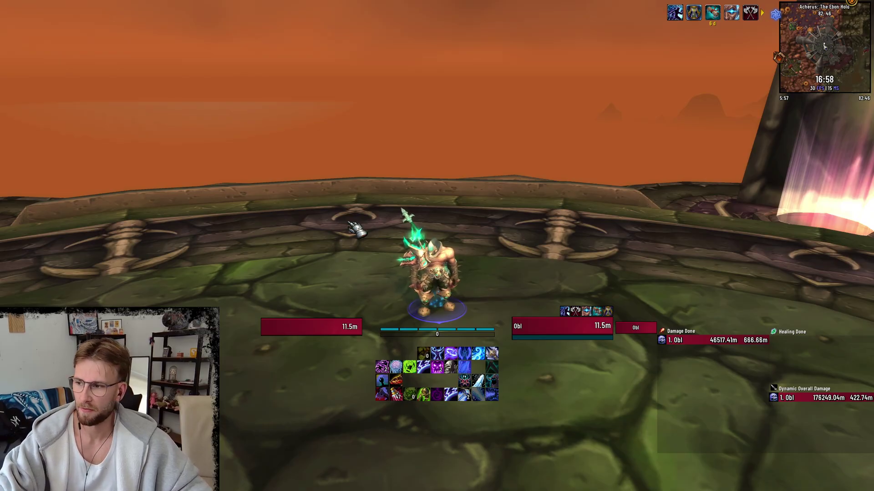
key("Return")
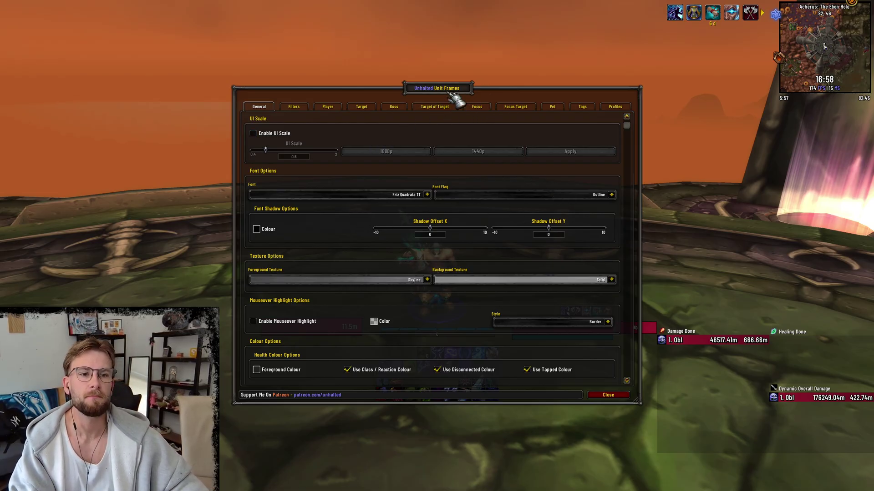
Step: Move the Unhalted settings window to the upper right and scroll down to the Colour Options
left_click_drag(451, 94, 647, 39)
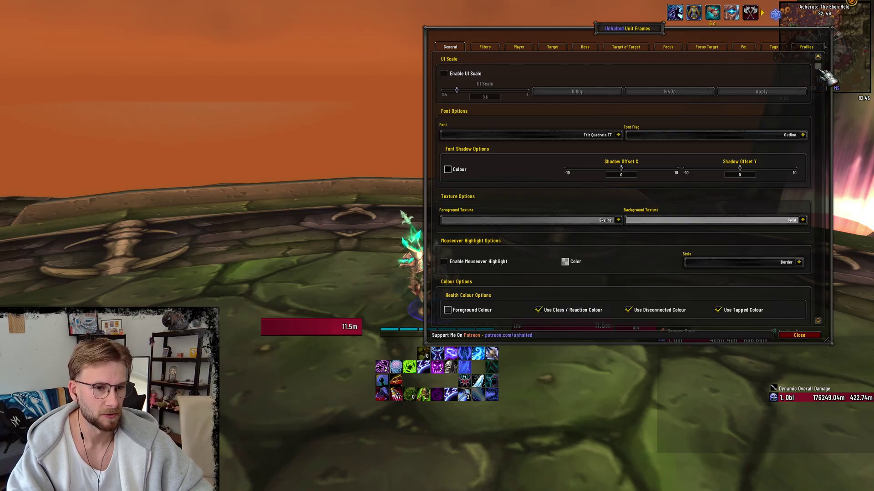
left_click_drag(818, 67, 850, 223)
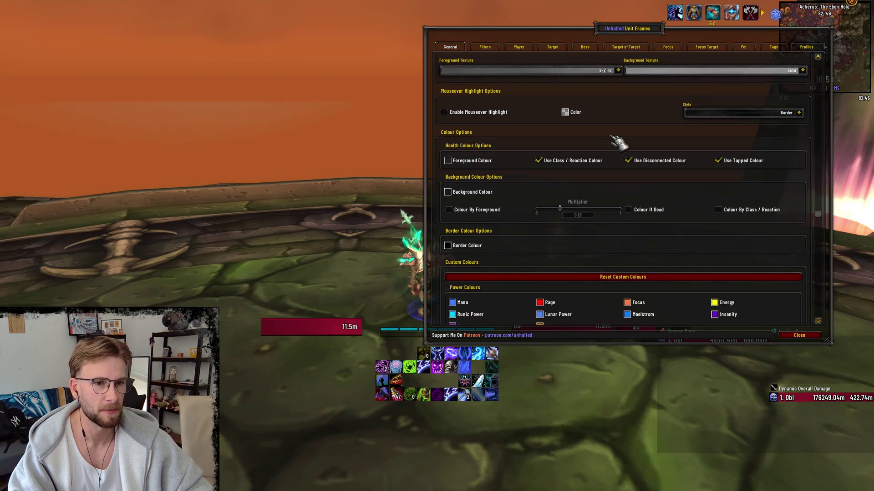
Step: Keep the Mouseover Color unchanged, scroll further down, and shift the window slightly right
left_click(569, 114)
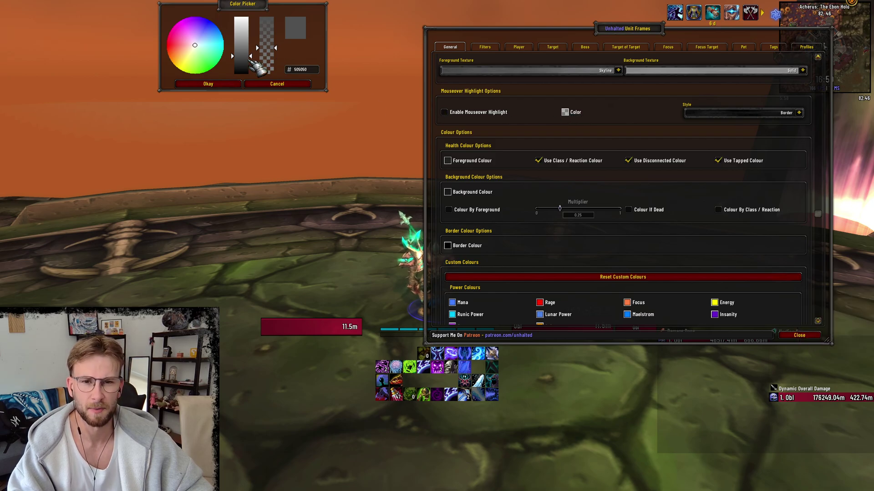
left_click(235, 83)
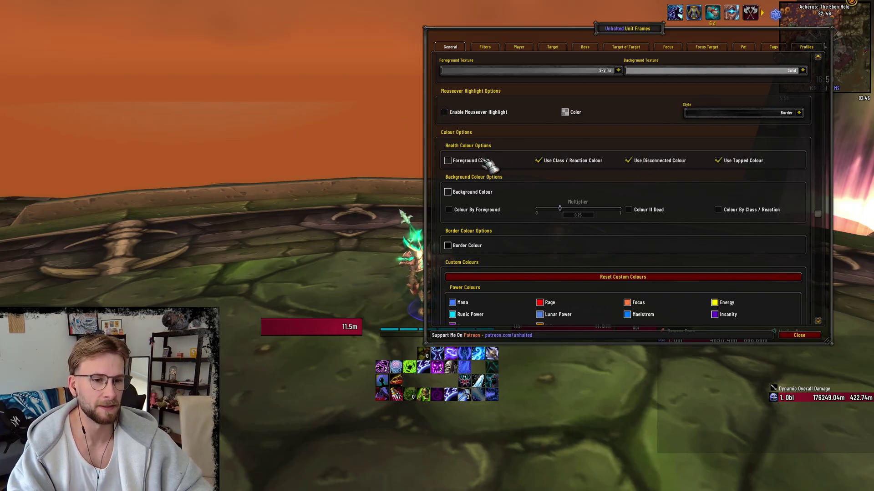
scroll(519, 178, "down", 1)
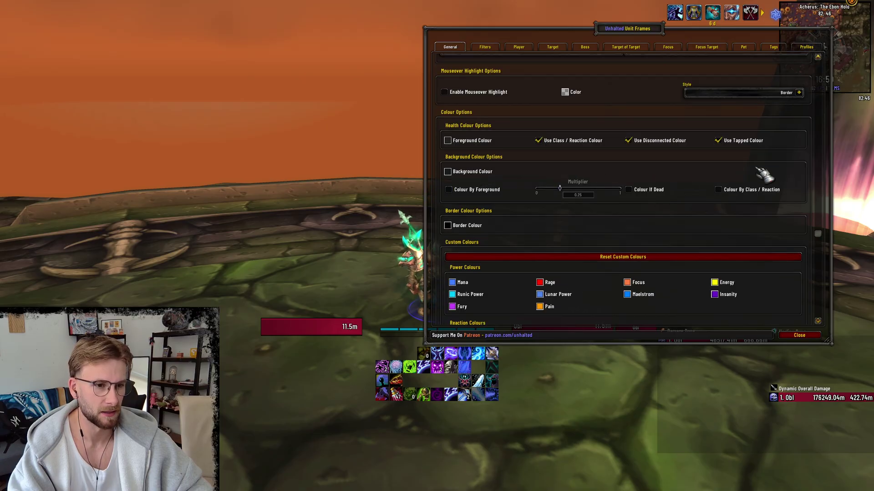
scroll(671, 184, "down", 1)
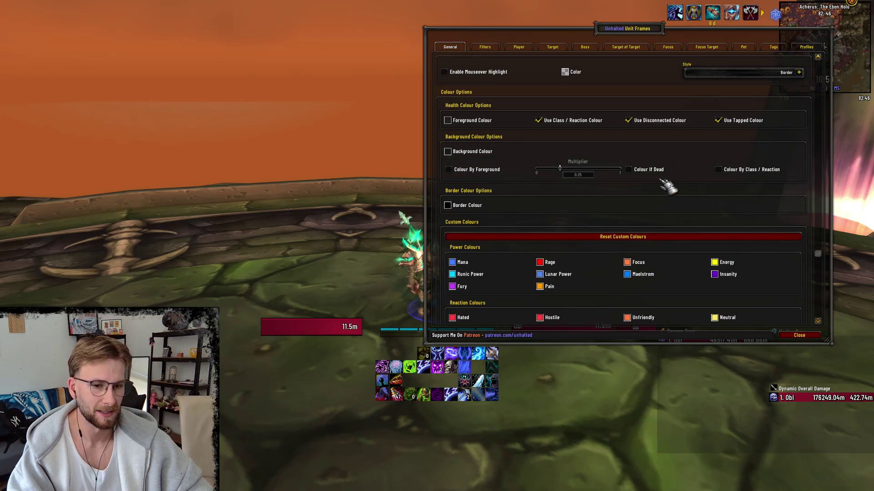
scroll(519, 241, "down", 2)
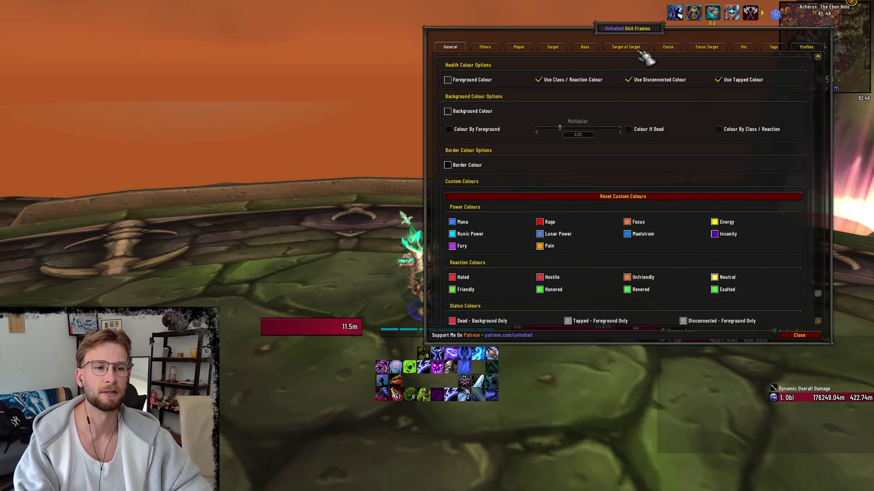
left_click_drag(642, 53, 675, 53)
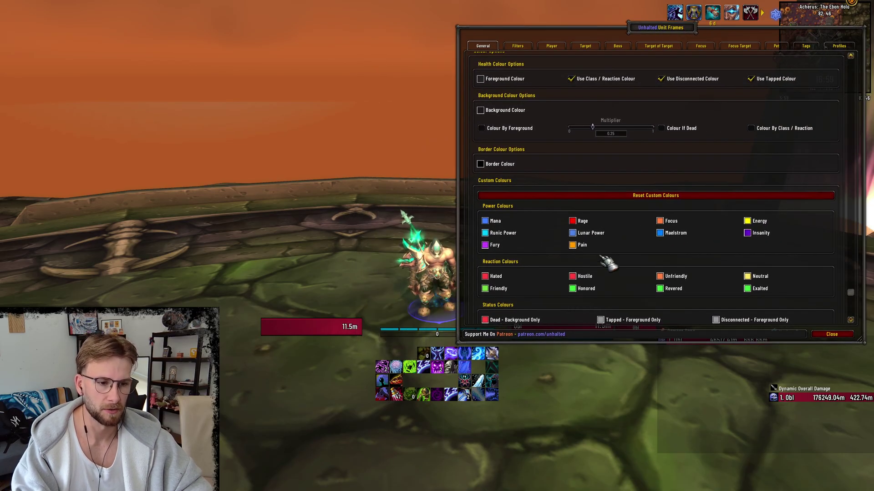
Step: Inspect the Hostile, Friendly and Neutral reaction colours, keep them unchanged, and return to the top
left_click(572, 276)
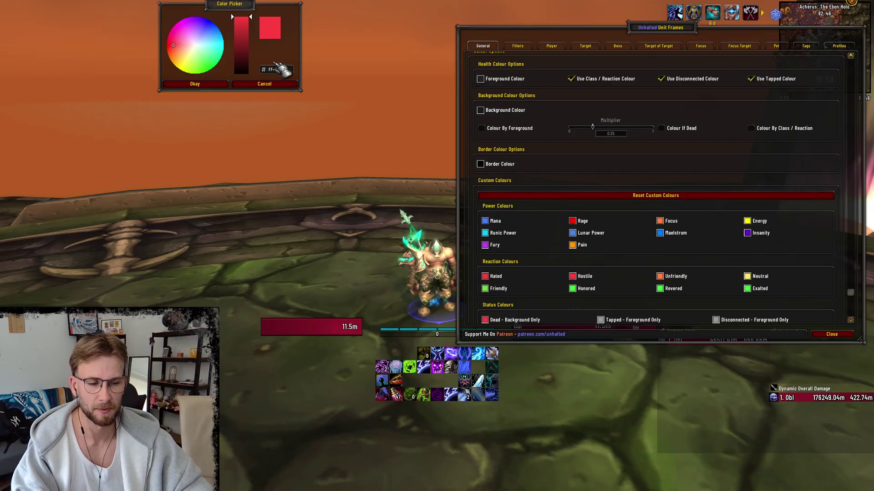
left_click(485, 289)
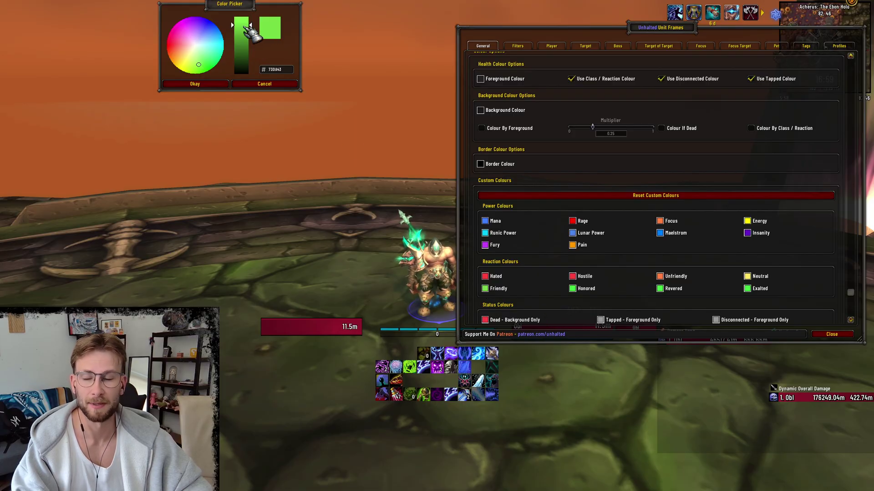
left_click(747, 277)
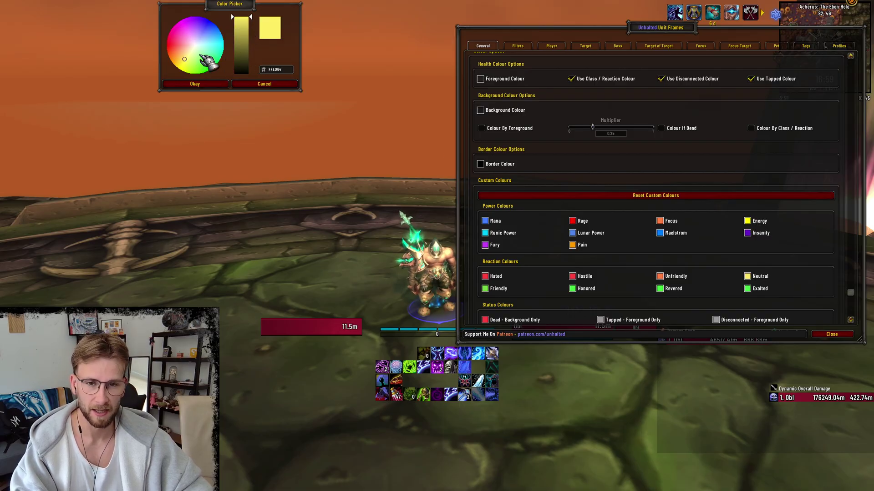
left_click(194, 85)
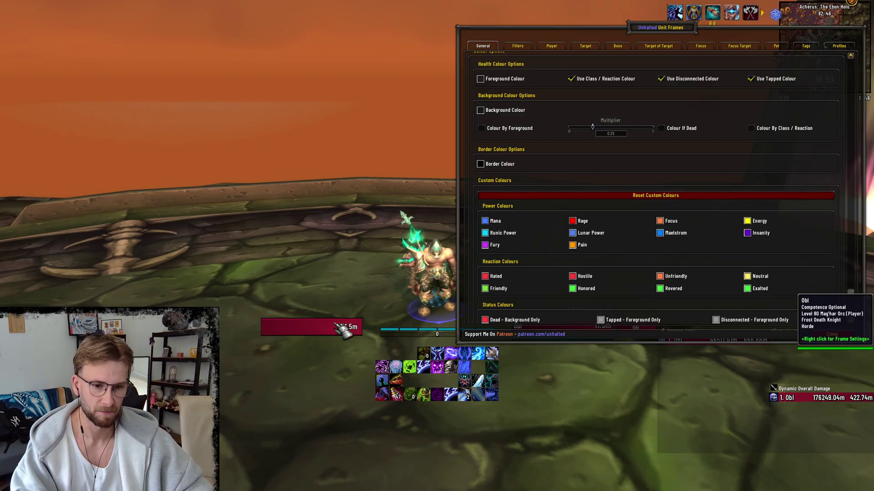
scroll(572, 298, "down", 1)
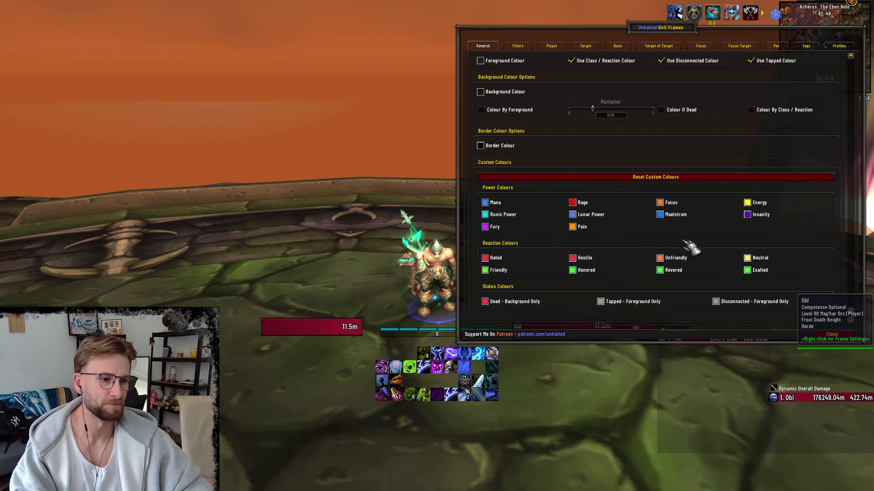
scroll(689, 247, "up", 10)
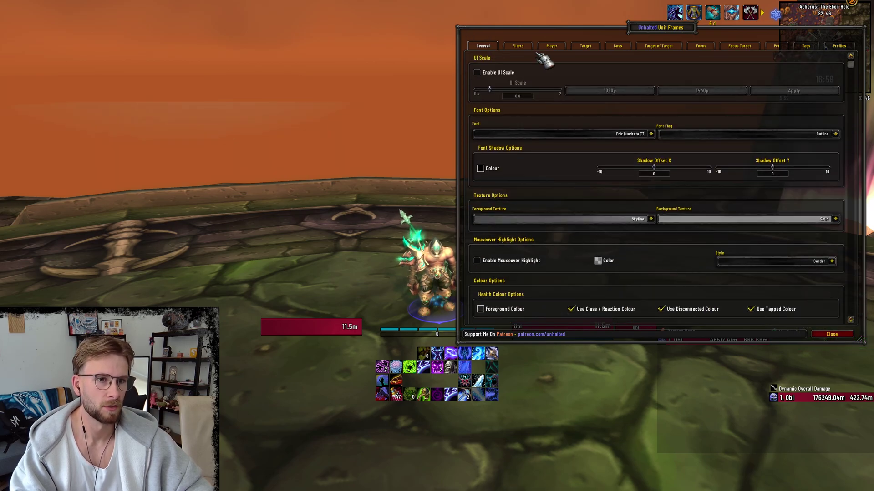
Step: Pass through Filters to the Player frame settings: width 226.9, height 40, anchored to UIParent
left_click(517, 46)
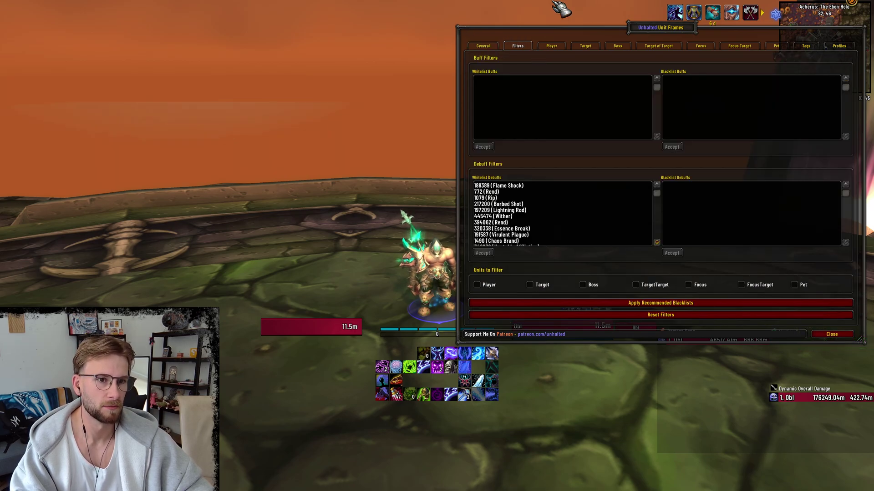
left_click(555, 48)
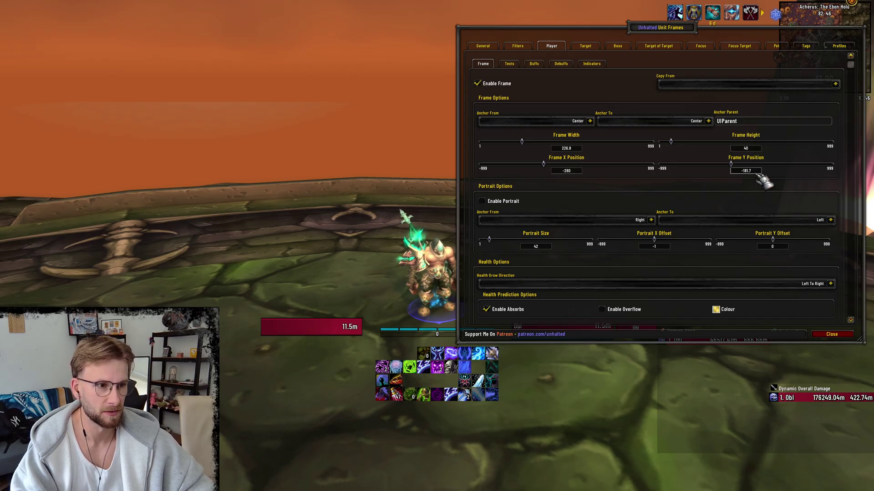
Step: Keep the Player frame's absorb colour yellow and heal absorb colour purple
scroll(763, 185, "down", 3)
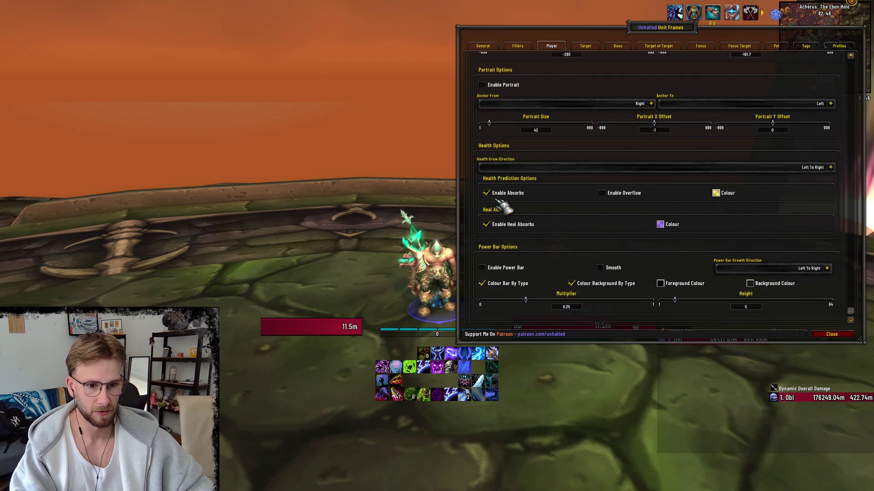
left_click(716, 193)
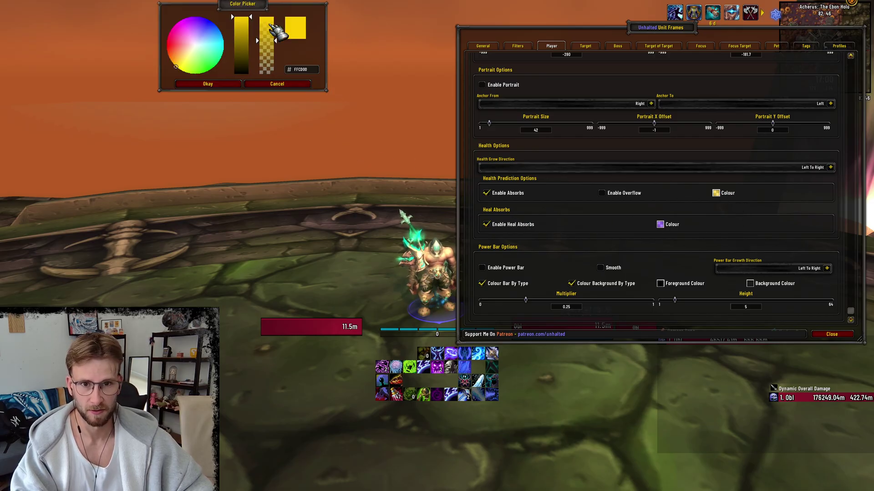
left_click(229, 83)
left_click(660, 225)
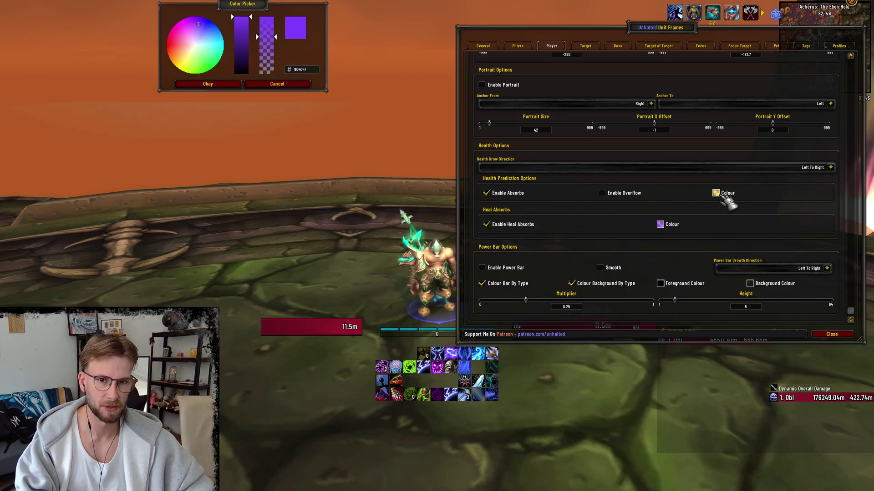
left_click(231, 84)
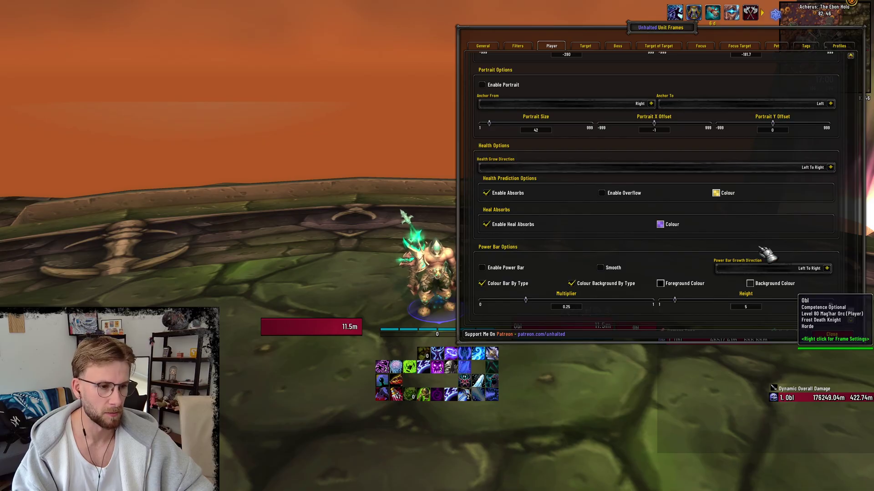
scroll(720, 268, "up", 5)
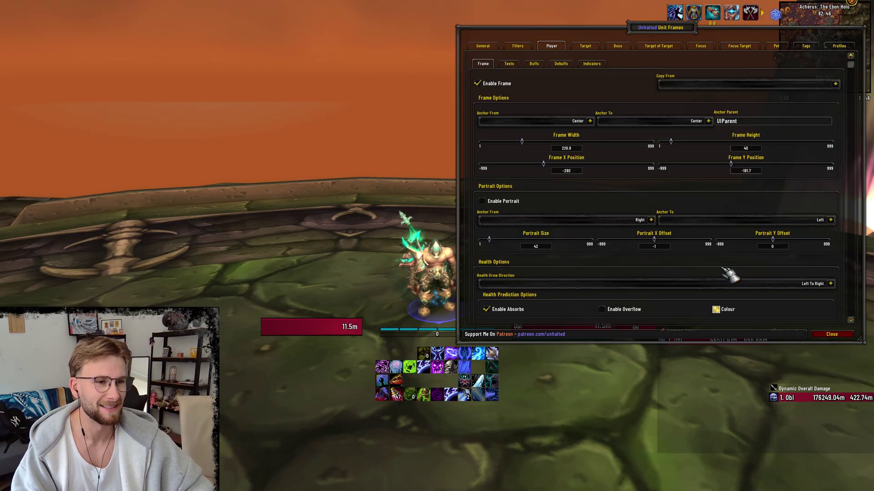
Step: Review the Player's First through Fourth Text settings, then show its Buffs options
left_click(510, 63)
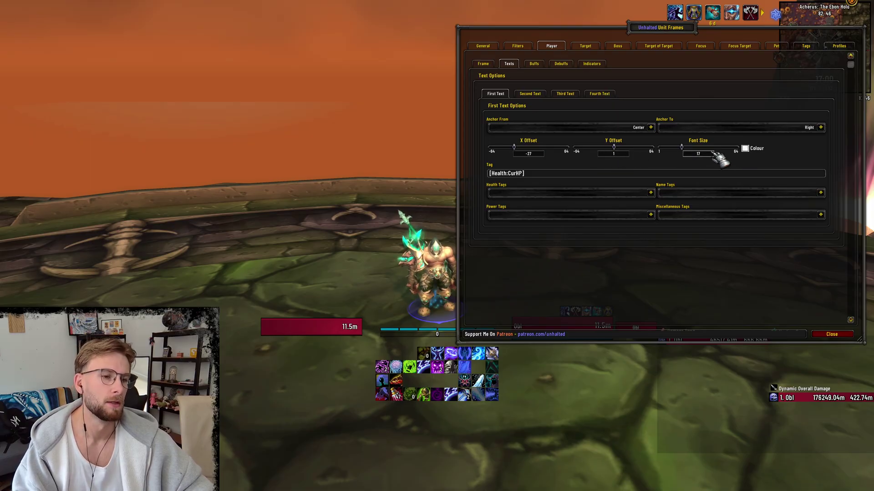
left_click(528, 94)
left_click(567, 94)
left_click(598, 93)
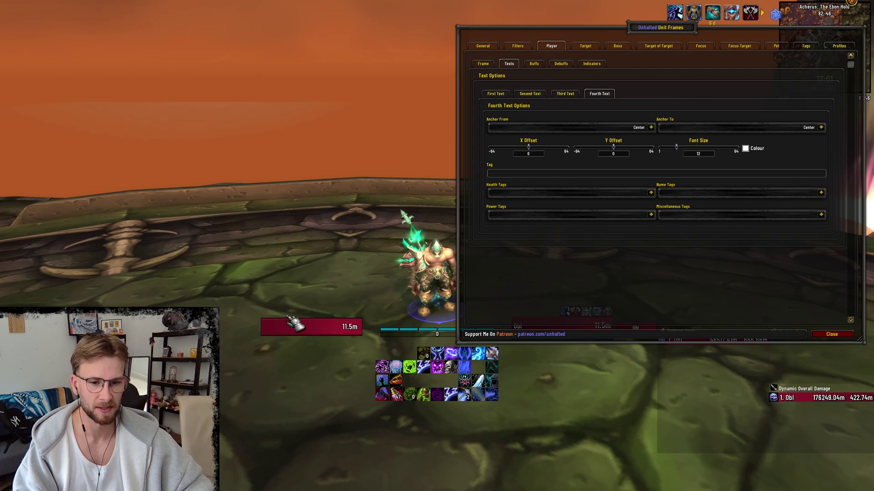
left_click(499, 94)
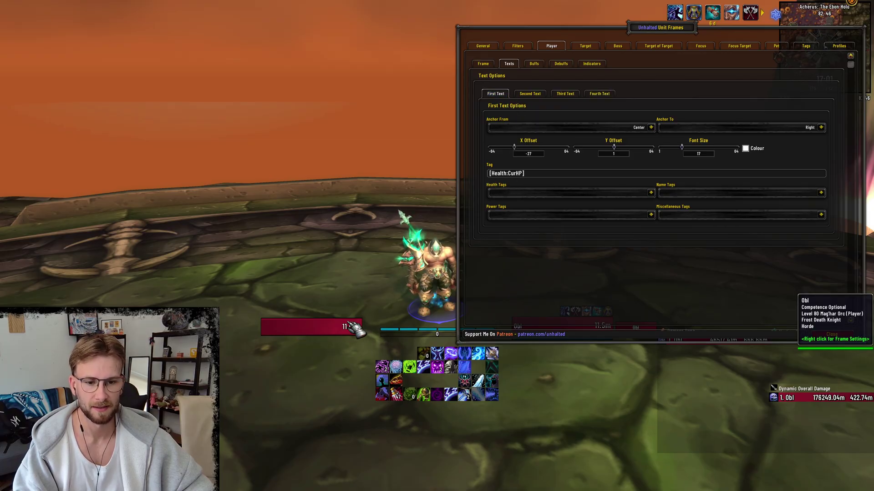
left_click(530, 94)
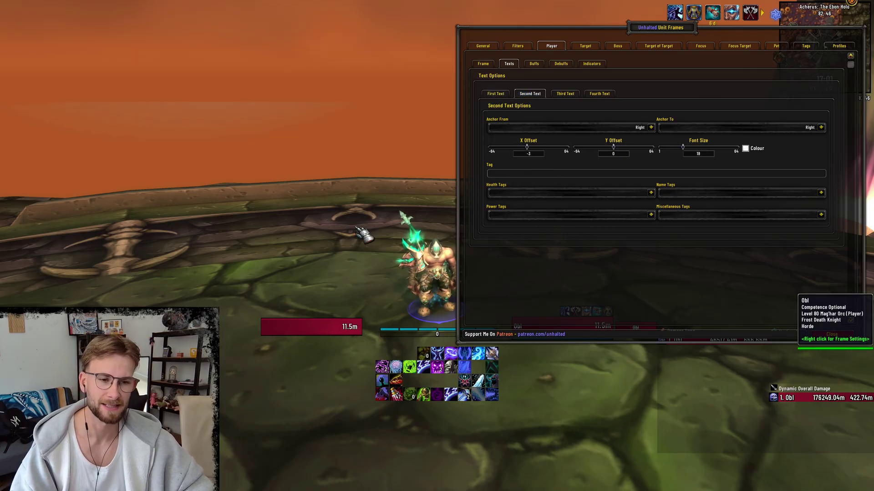
left_click(535, 64)
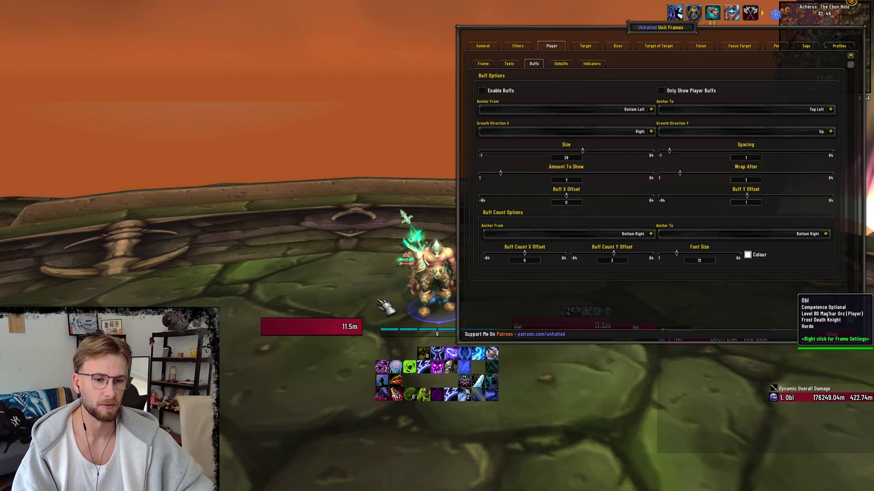
Step: Check the Player Debuffs and Indicators options, then show the Target frame settings (width 226, height 52)
left_click(561, 64)
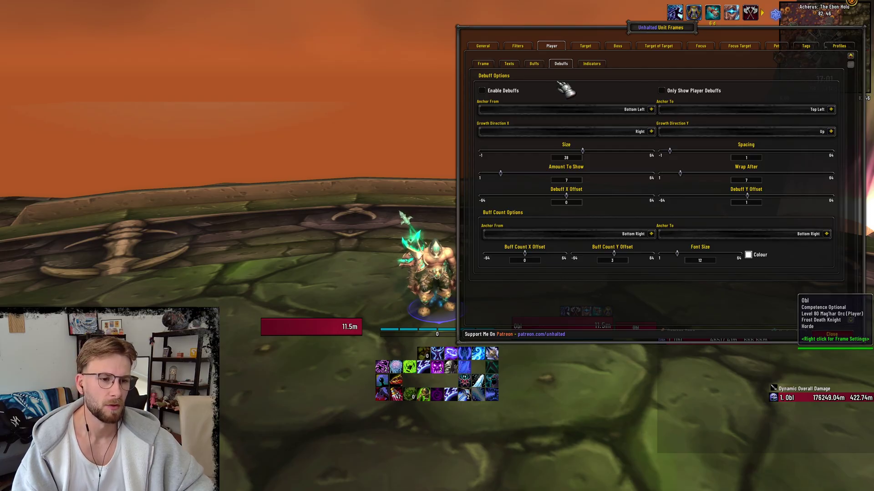
left_click(589, 65)
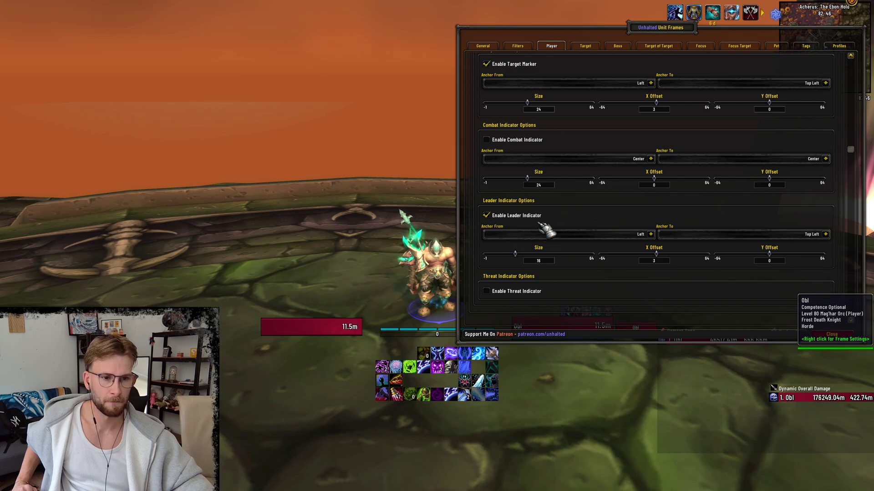
scroll(626, 181, "up", 5)
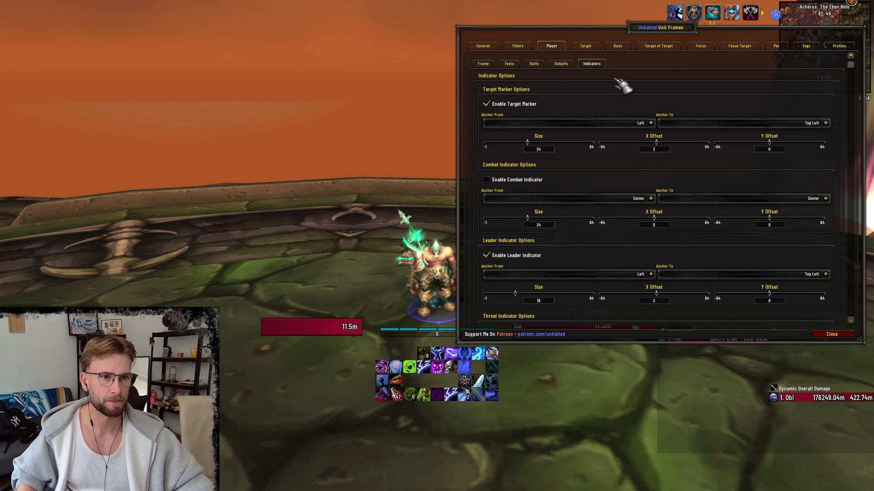
left_click(584, 46)
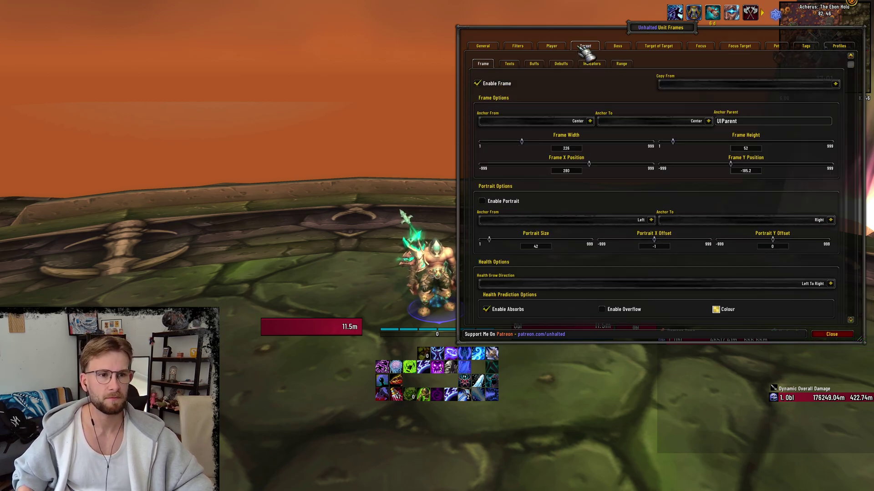
Step: Peek at the Copy From list without choosing, and move the settings window to the screen's left
left_click(692, 85)
left_click(692, 86)
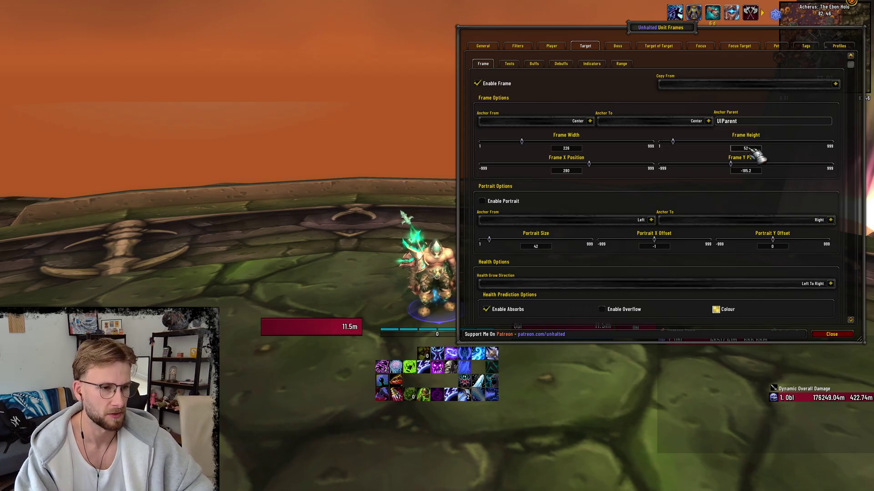
left_click_drag(683, 37, 267, 34)
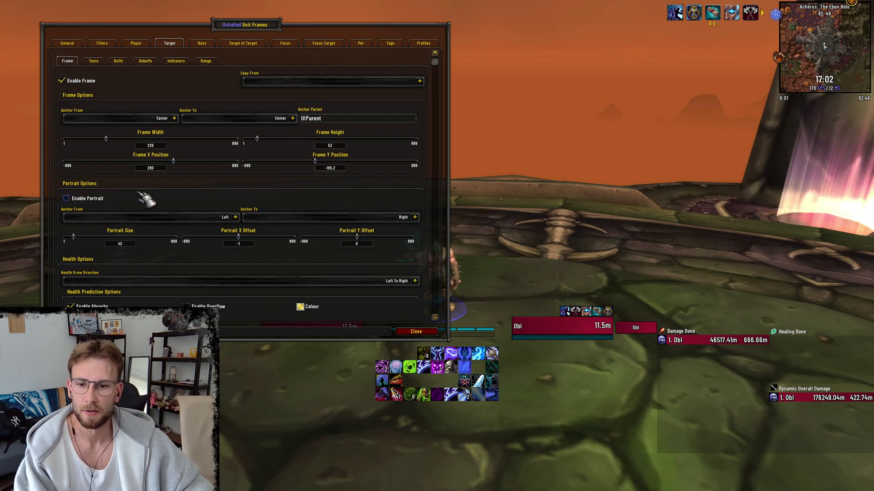
Step: Scroll through the Target Frame options and show its First Text settings with the [name] tag
scroll(152, 184, "down", 3)
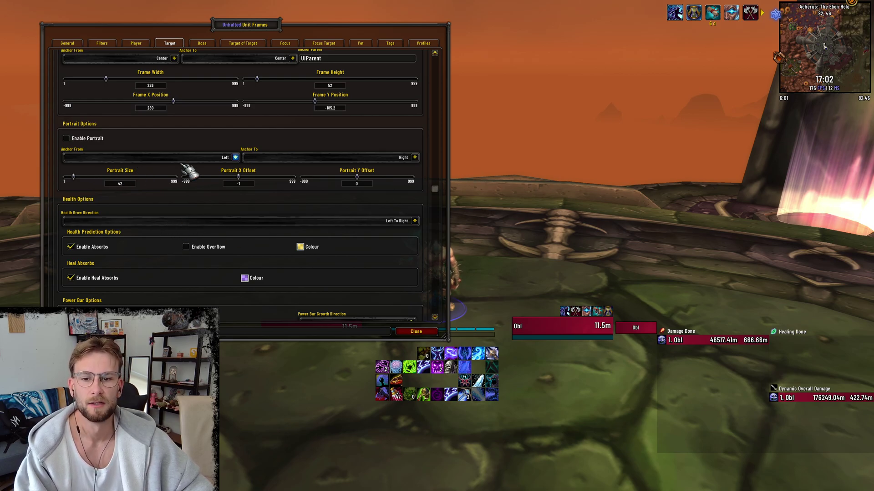
scroll(189, 172, "down", 3)
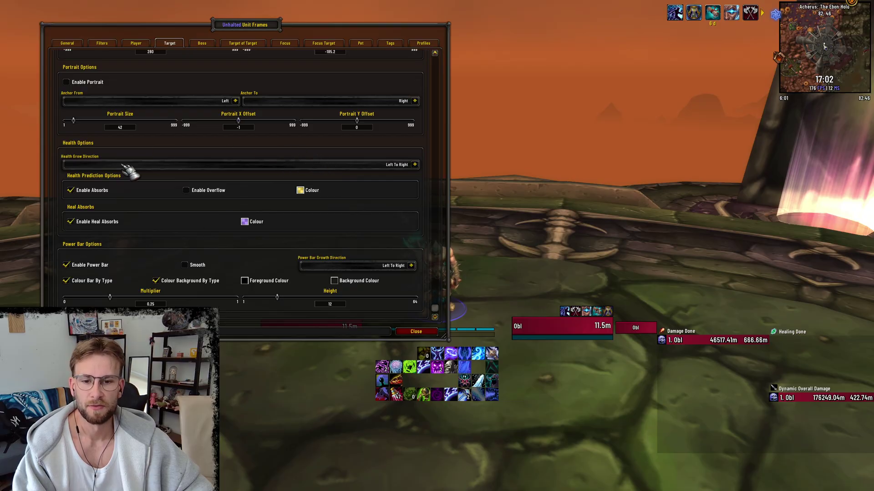
scroll(350, 261, "up", 5)
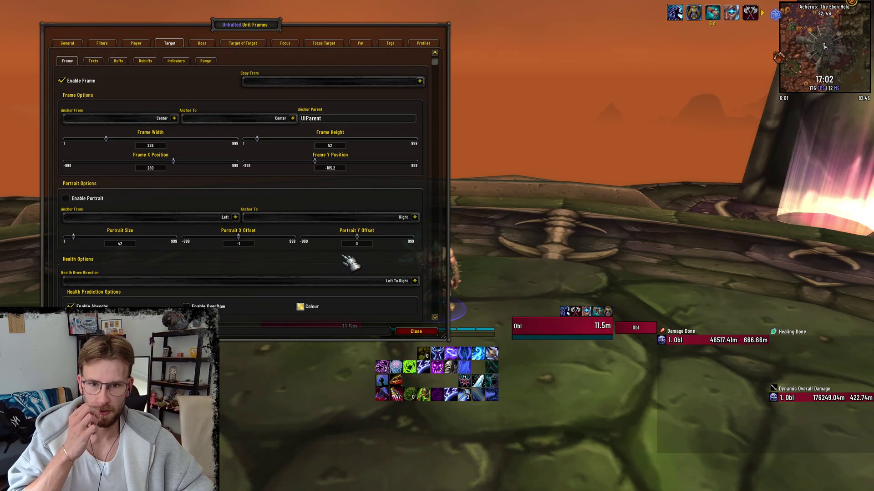
left_click(93, 61)
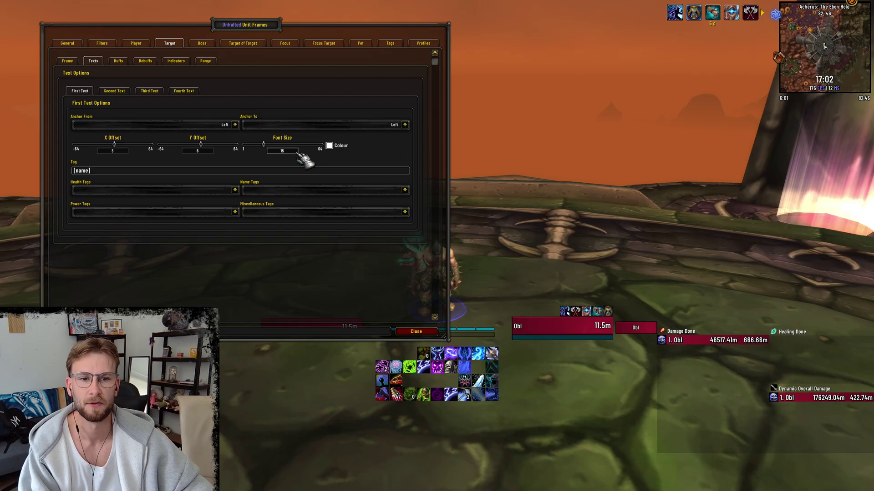
Step: Review the Target's Second, Third and Fourth Text settings, then show its enabled Buffs options
left_click(123, 91)
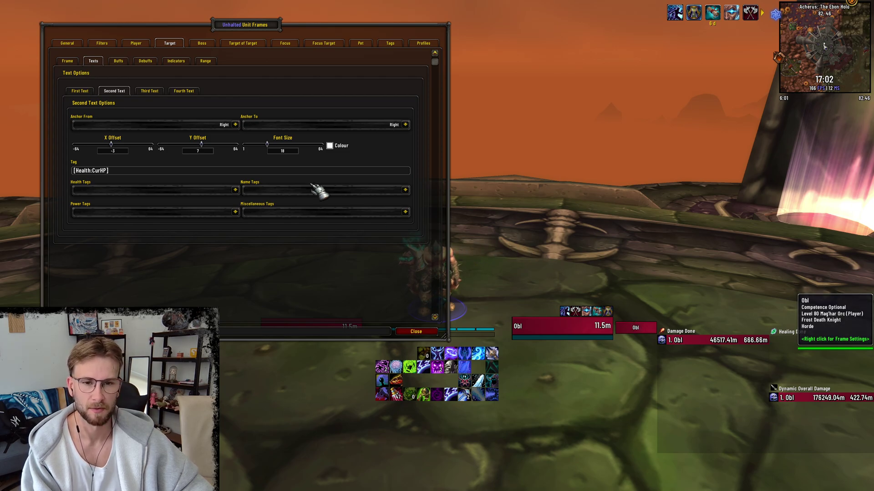
left_click(147, 91)
left_click(187, 91)
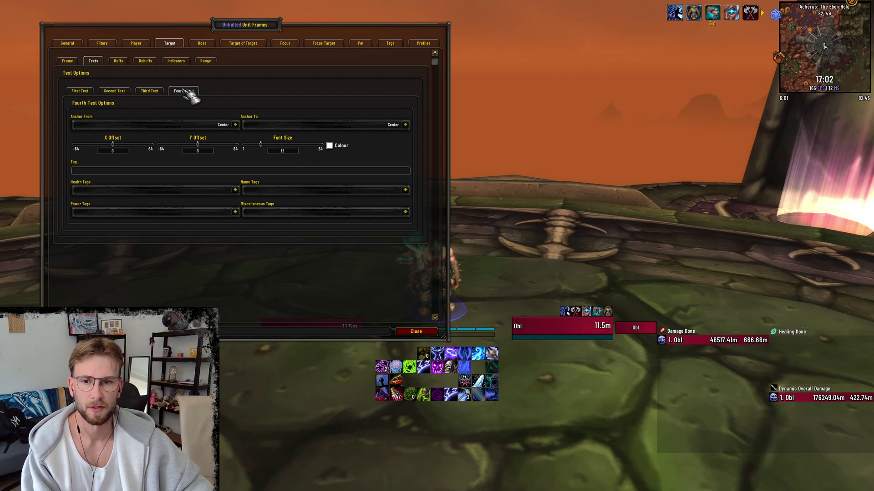
left_click(120, 61)
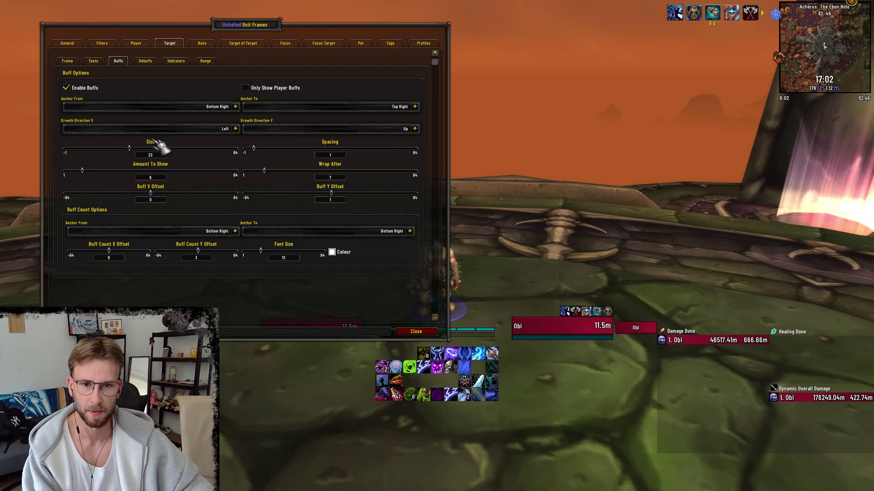
Step: Check the Target Debuffs and Indicators, then show Range options: enabled, out-of-range alpha 0.5
left_click(145, 61)
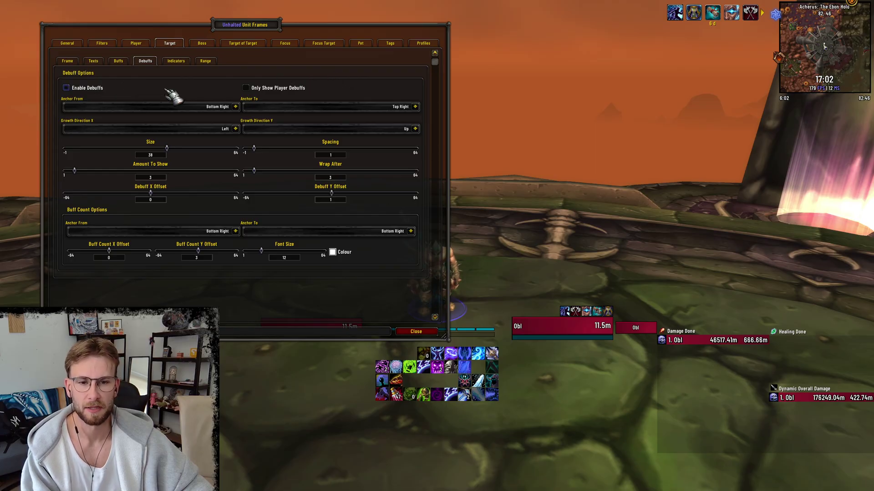
left_click(186, 59)
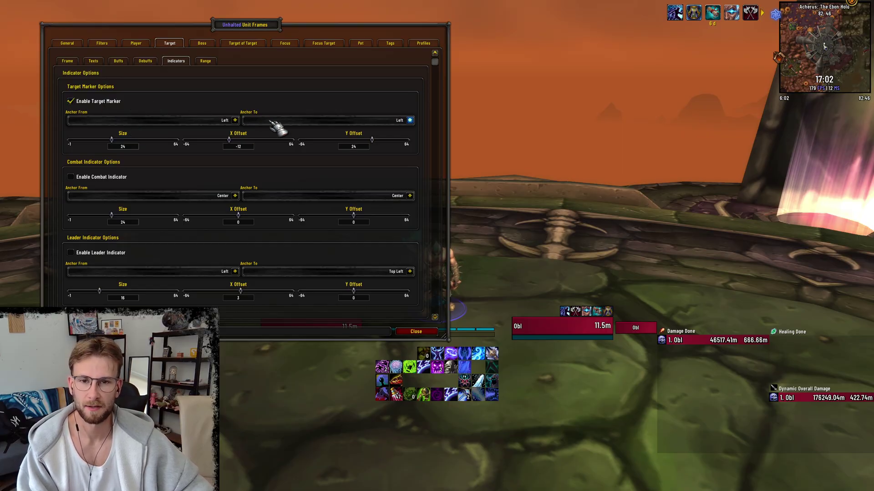
left_click_drag(437, 63, 440, 91)
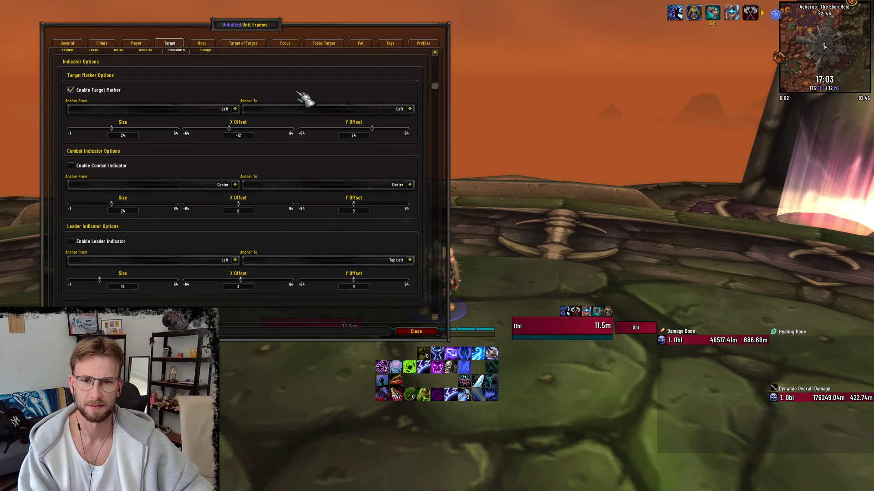
scroll(228, 73, "up", 1)
left_click(209, 62)
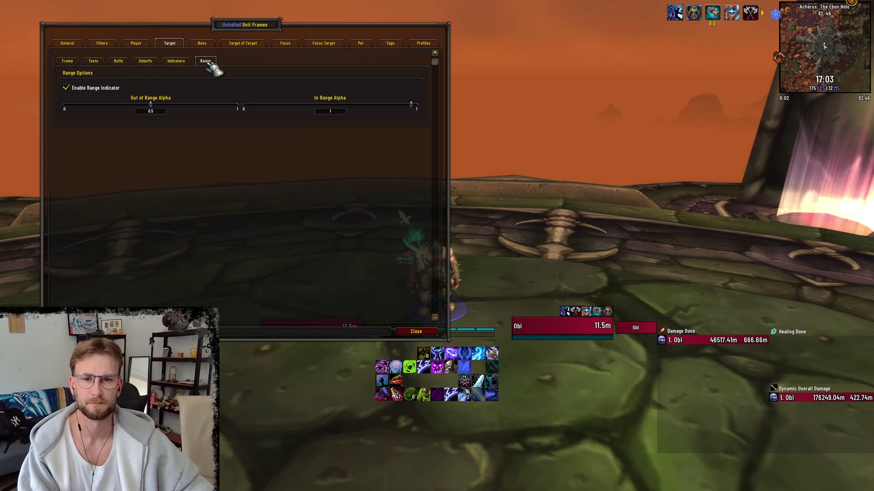